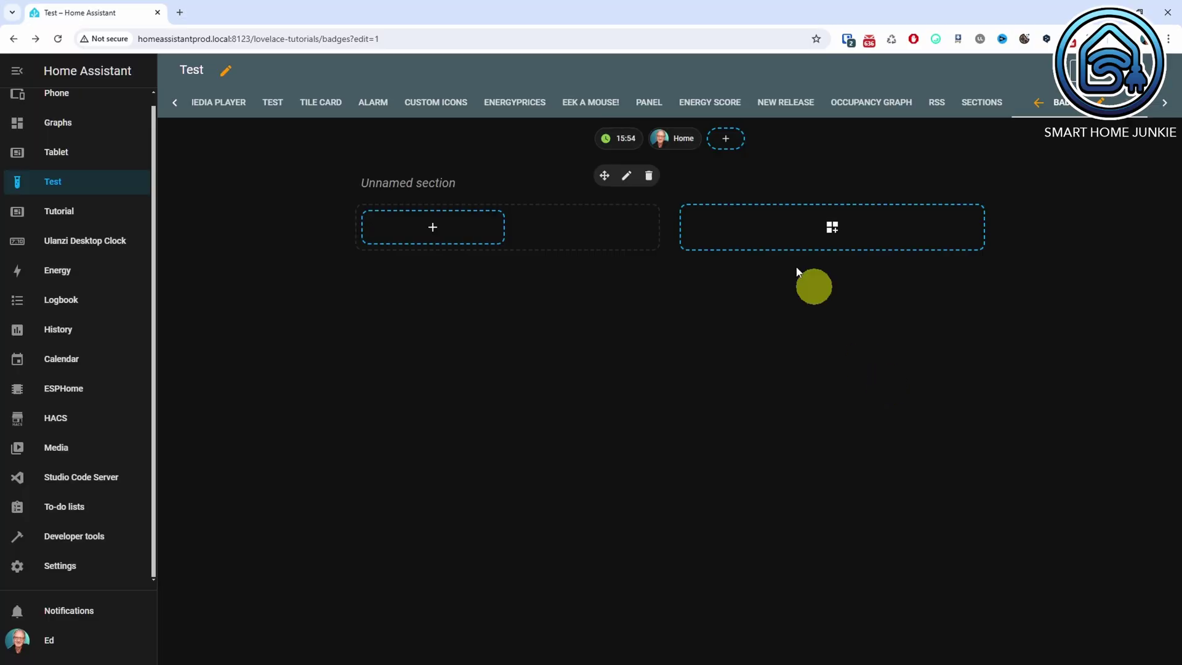
Open the 'Which badge would you like to add' dialog from the dashed + in the badge row.
click(725, 140)
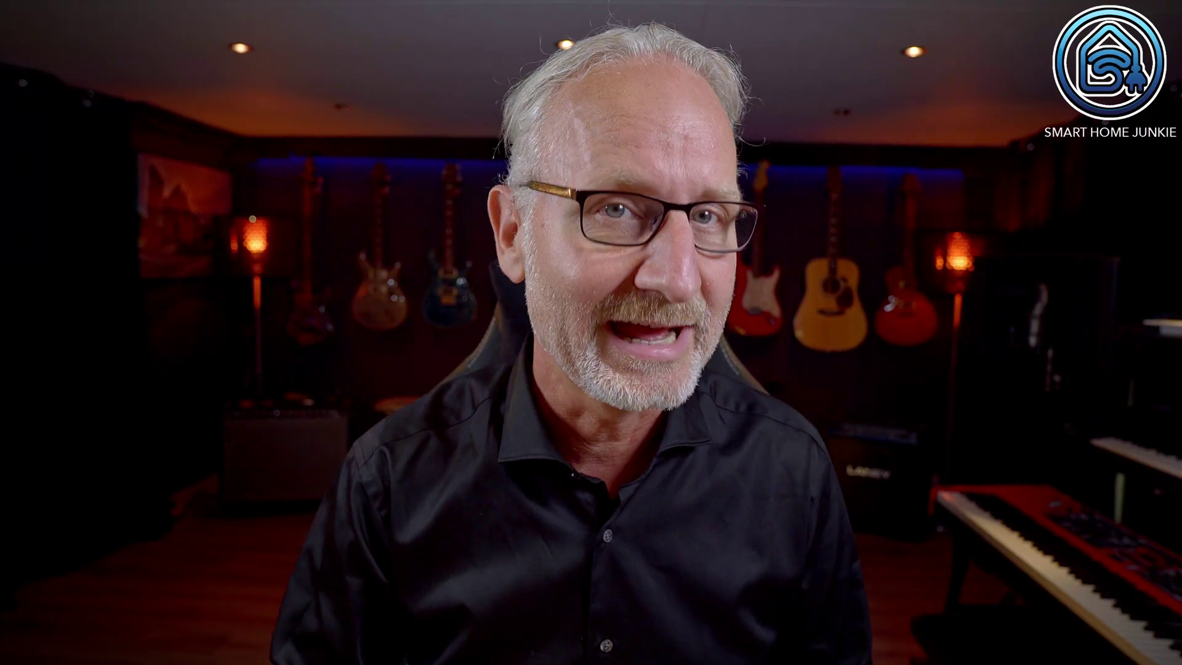
click(666, 154)
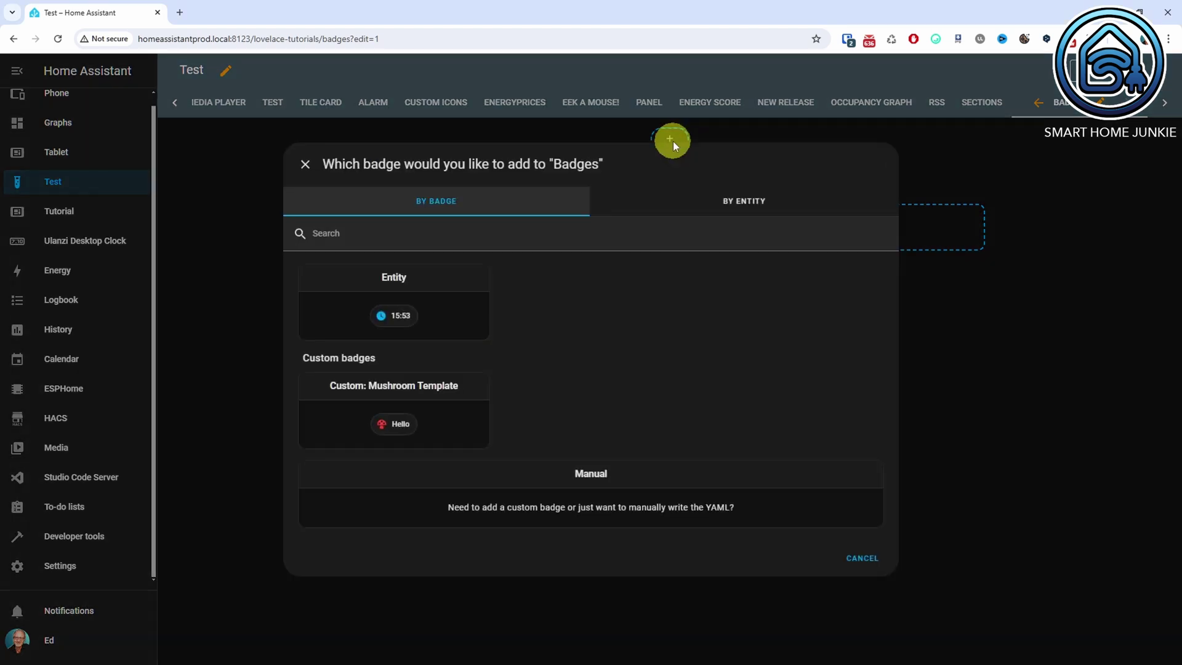
Add an Entity badge with a Light Green colour and expand its Interactions options.
click(396, 313)
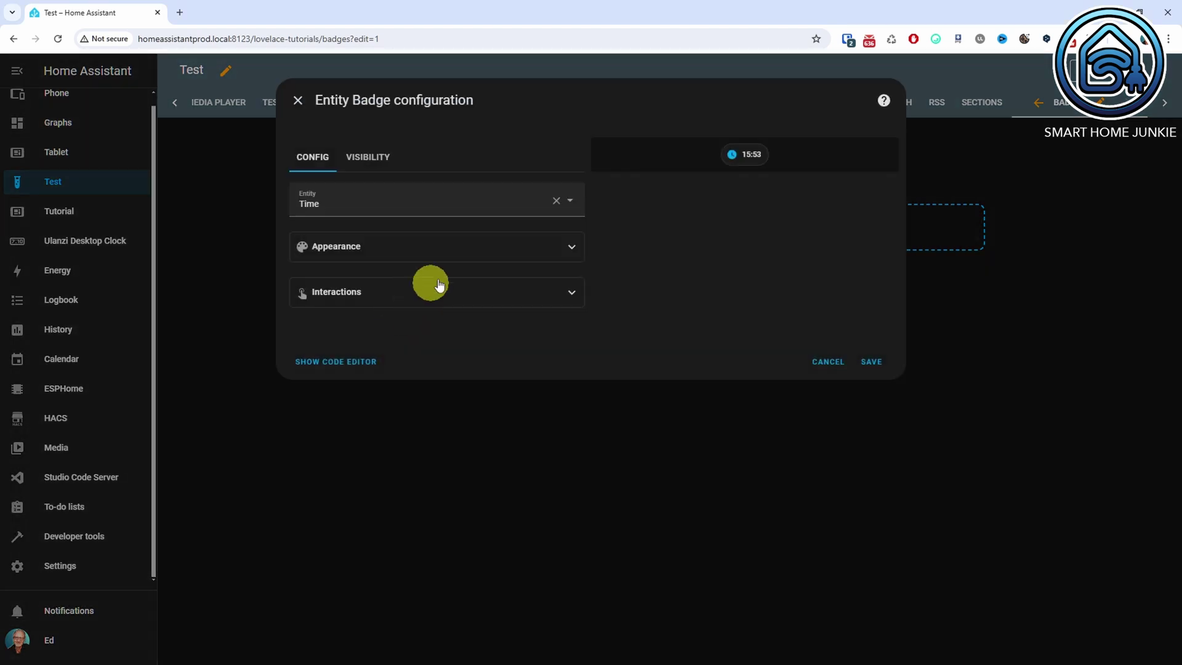
click(525, 246)
click(423, 387)
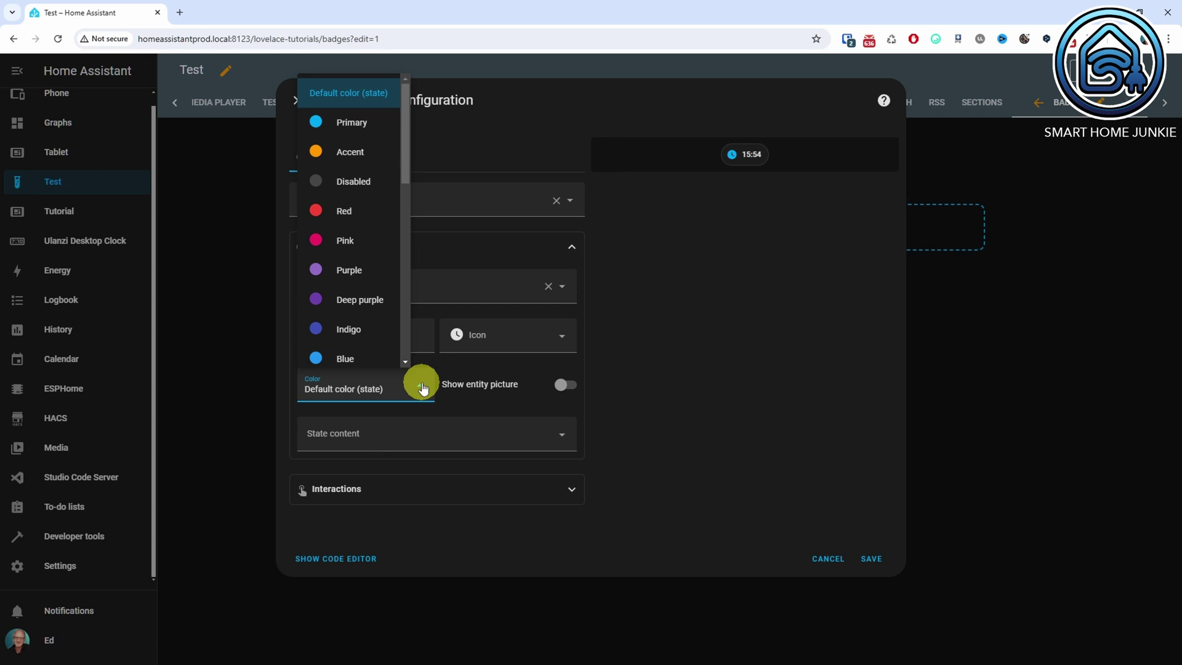
scroll(354, 316, down, 5)
click(357, 140)
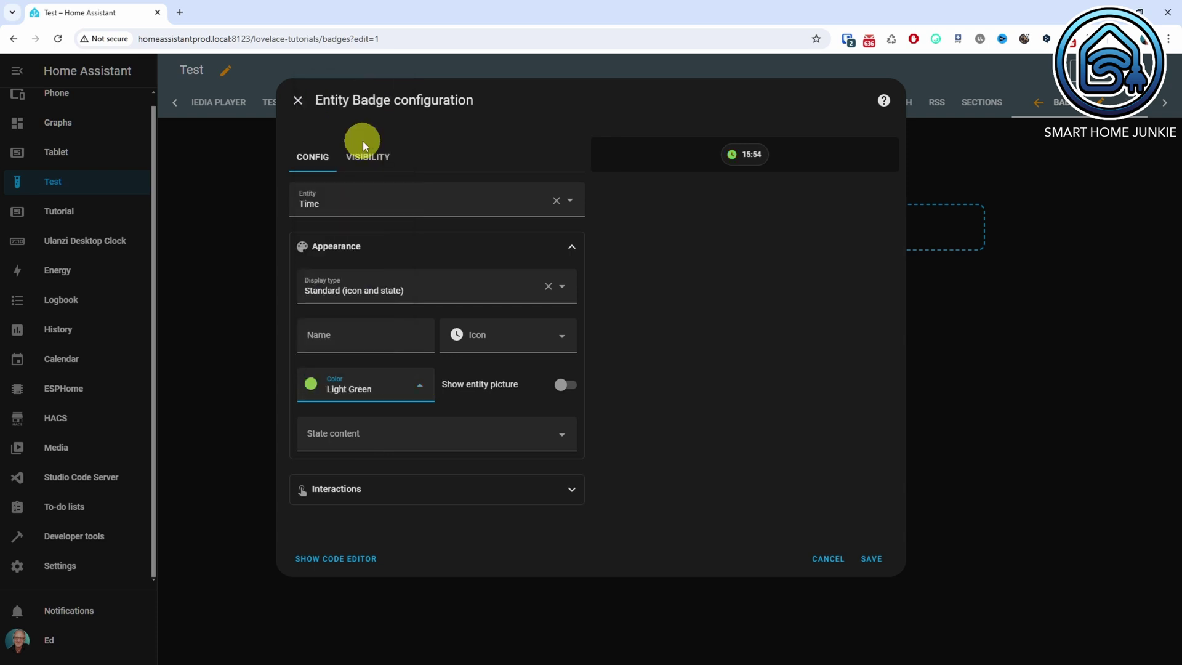
click(446, 488)
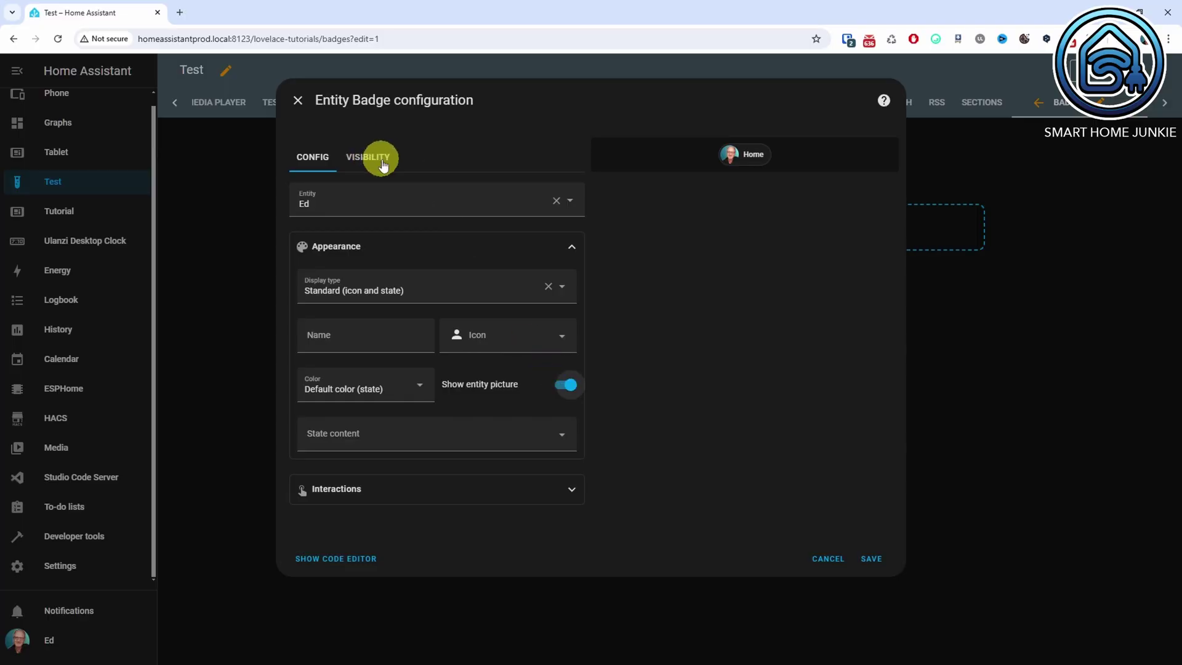
Add an Entity state visibility condition requiring the person to be Home, and save the badge.
click(382, 163)
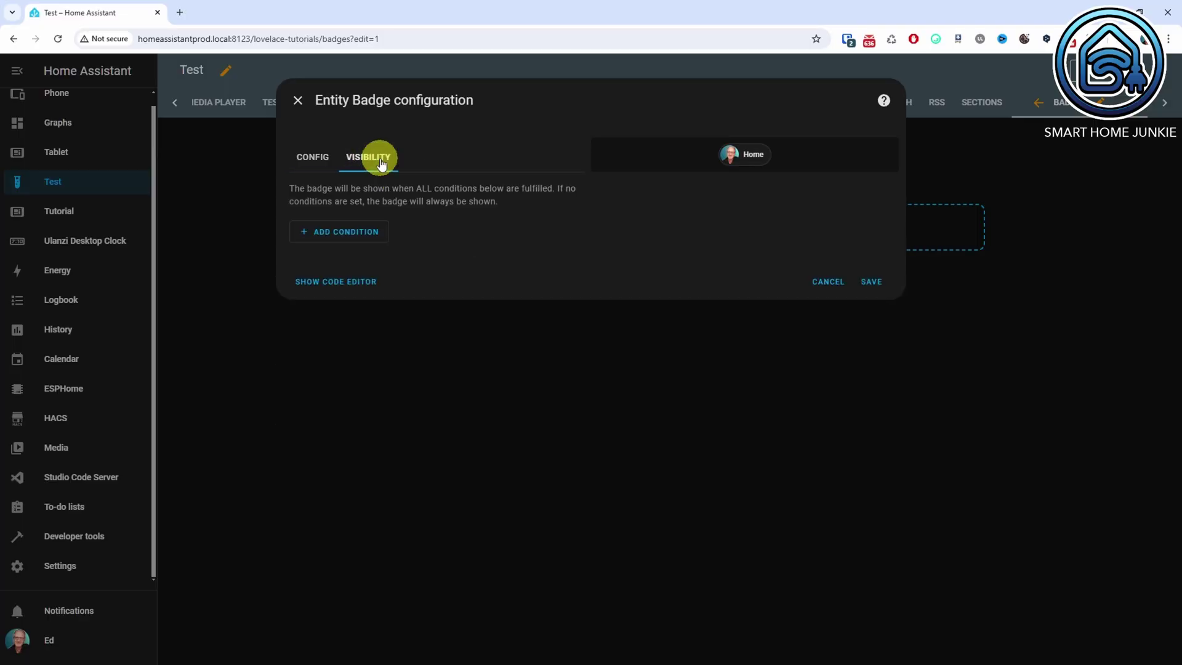
click(370, 238)
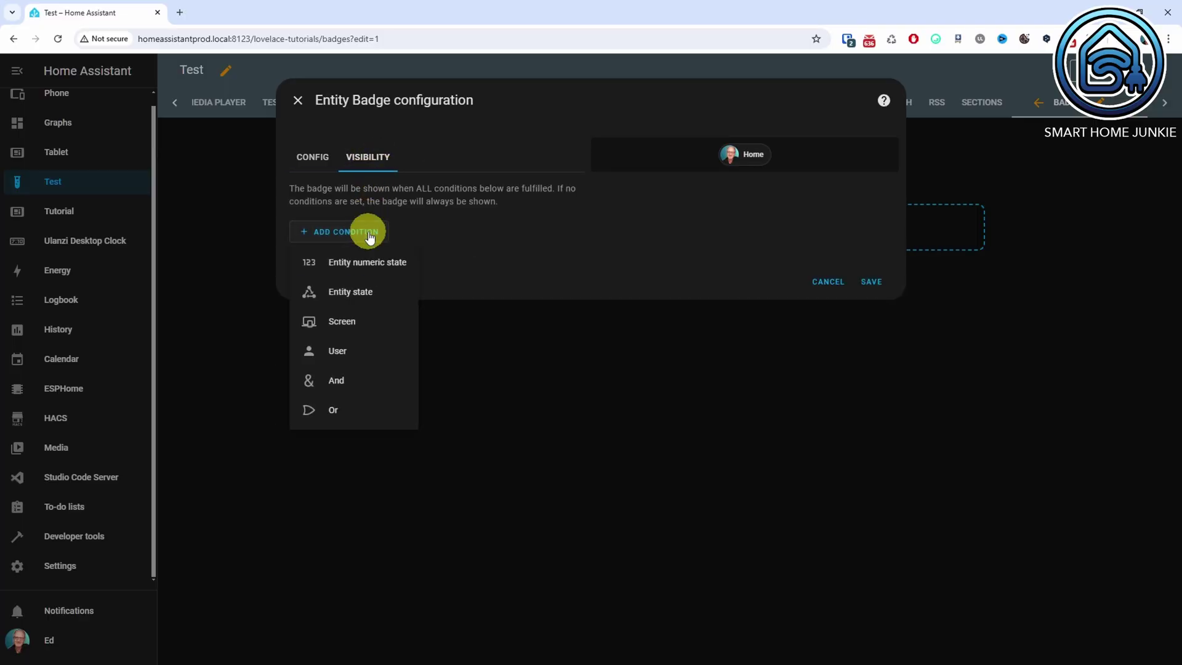
click(374, 293)
click(373, 280)
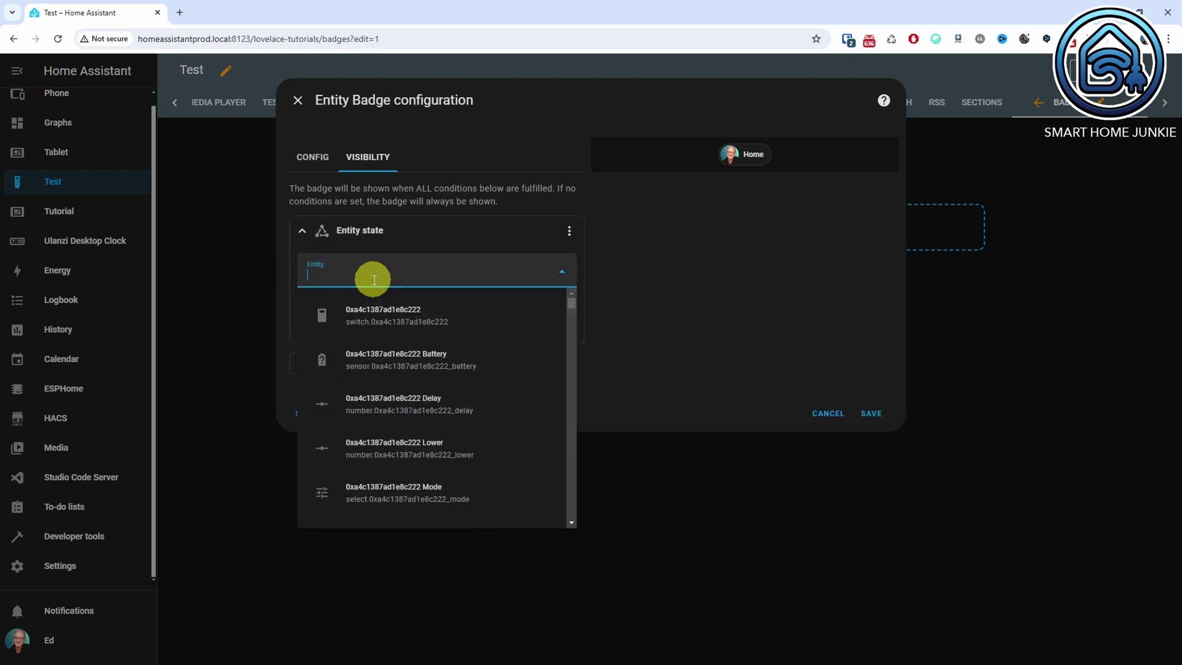
text(.ed)
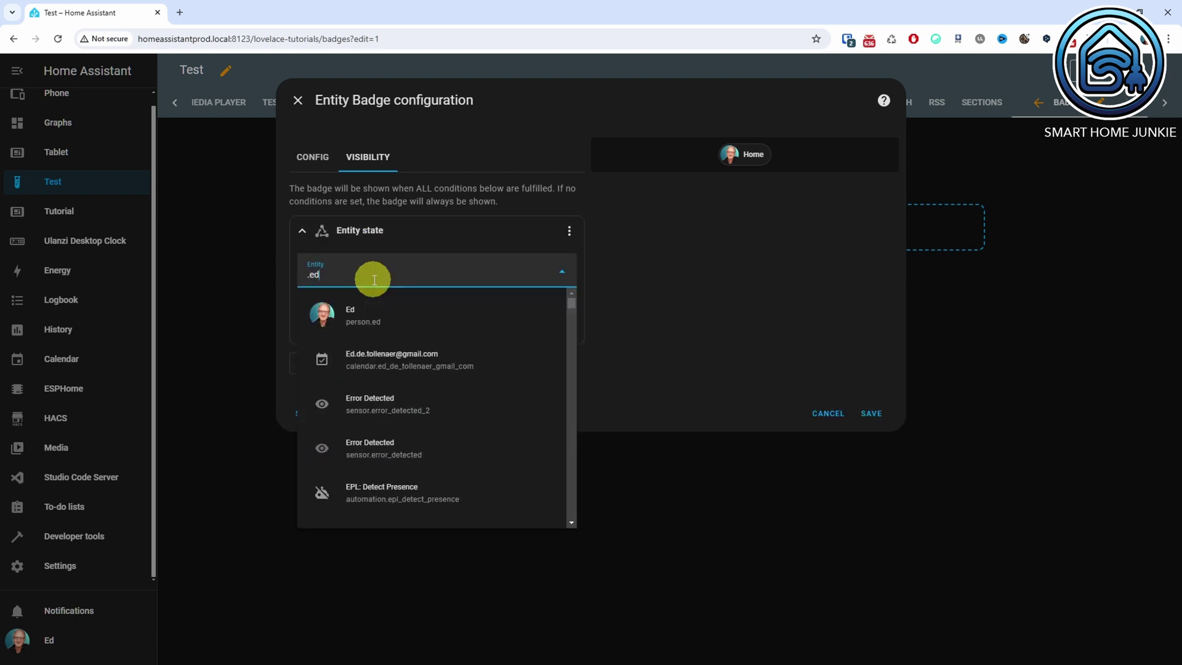
click(407, 326)
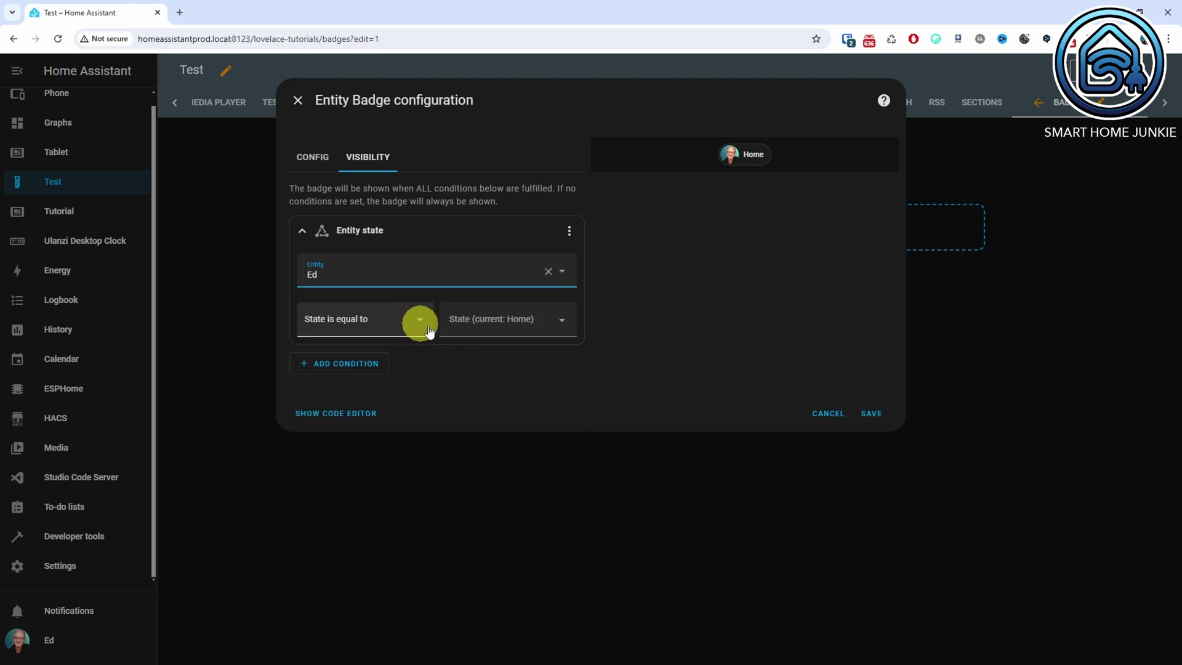
click(531, 319)
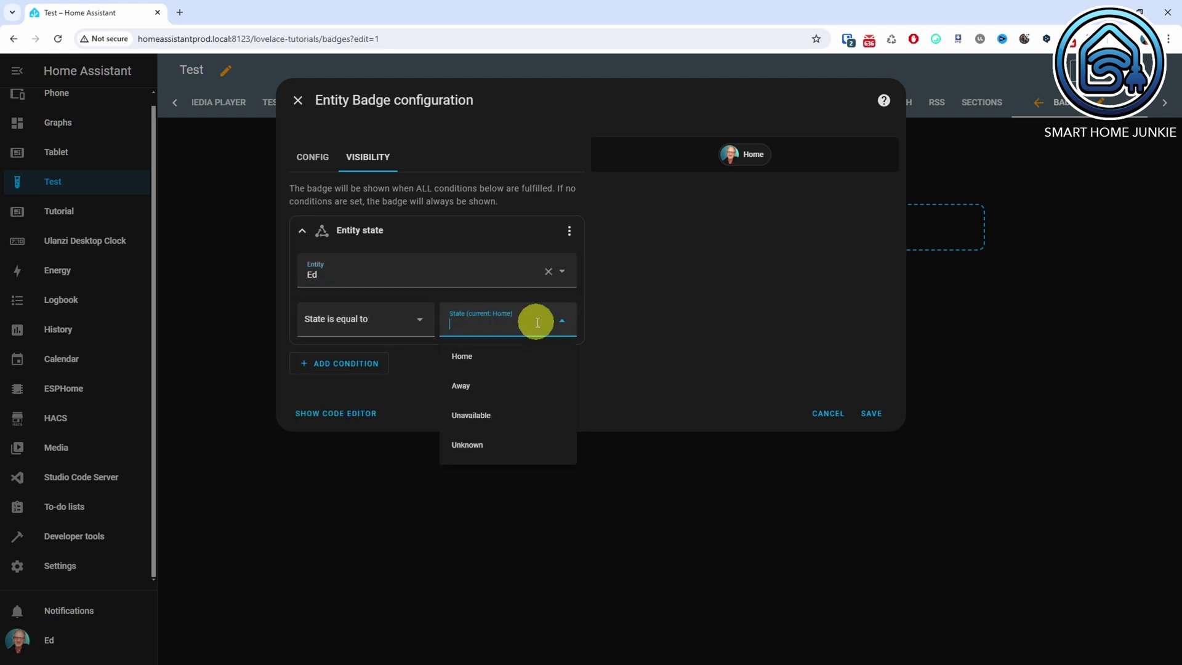
click(467, 357)
click(870, 413)
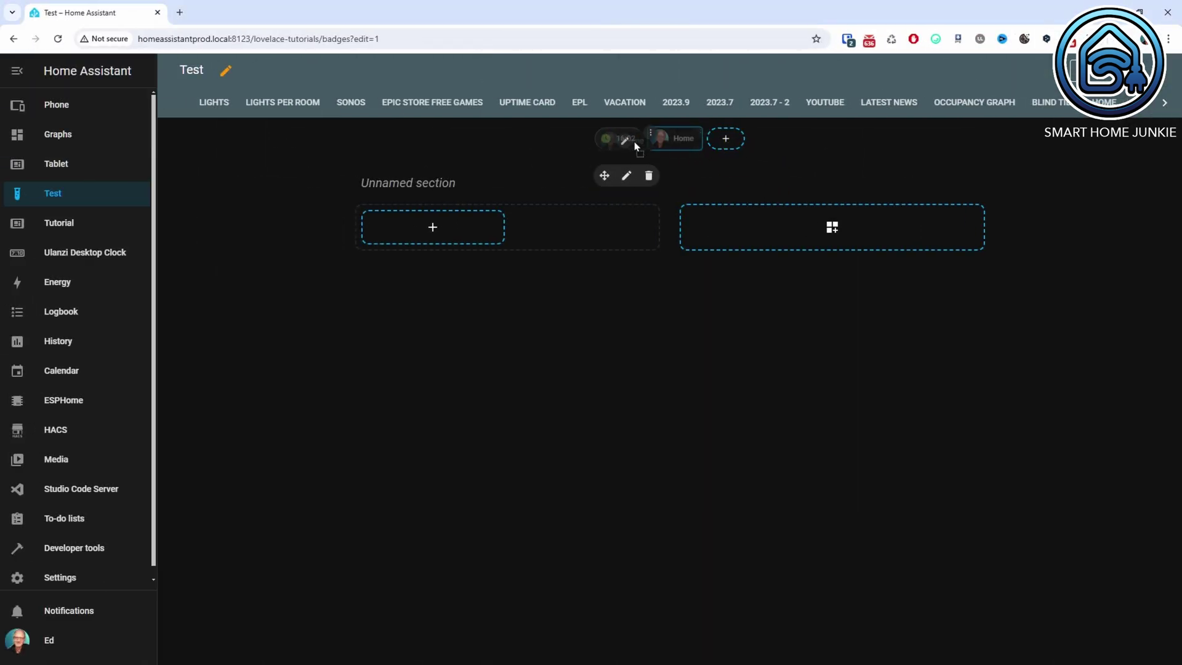
Drag the person badge to a new slot in the badge row.
drag(577, 138, 630, 144)
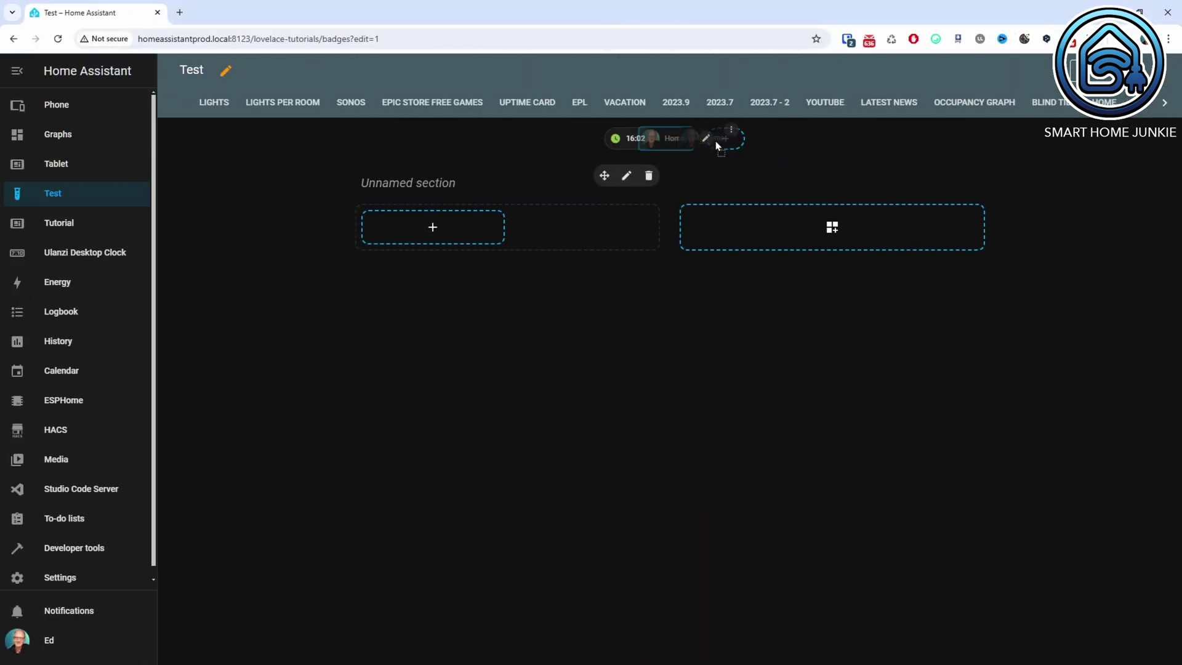
drag(717, 143, 718, 138)
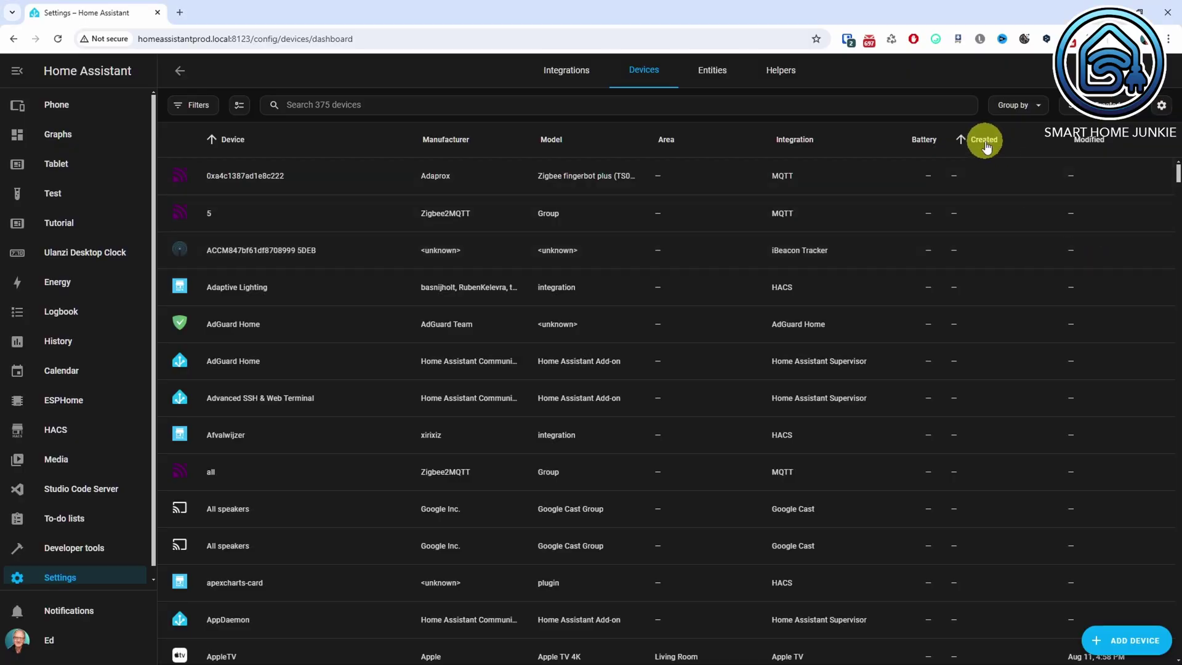
Sort devices by Created, then Modified newest first, then back to Device name.
click(986, 140)
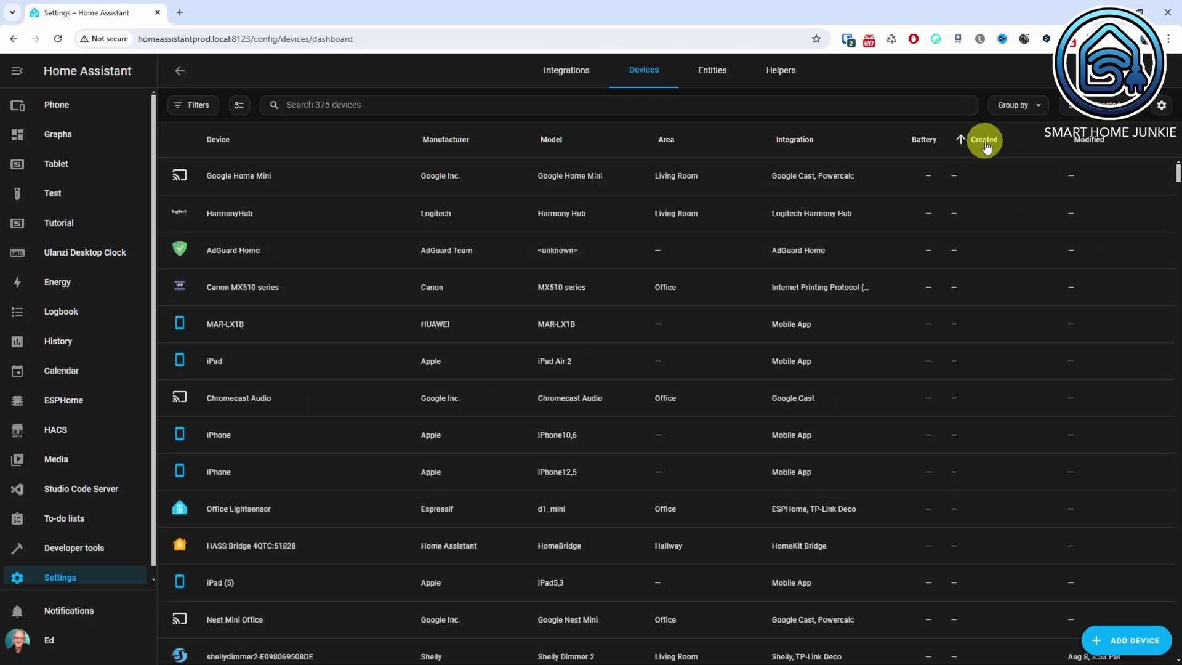
click(1097, 141)
click(1097, 142)
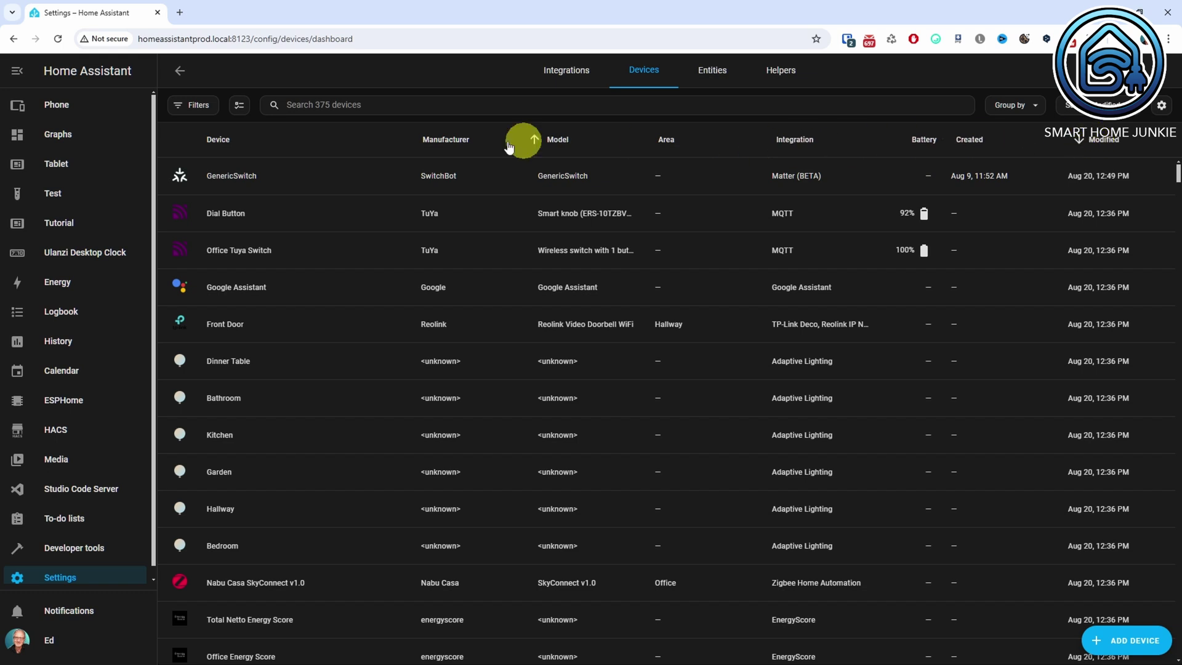
click(228, 141)
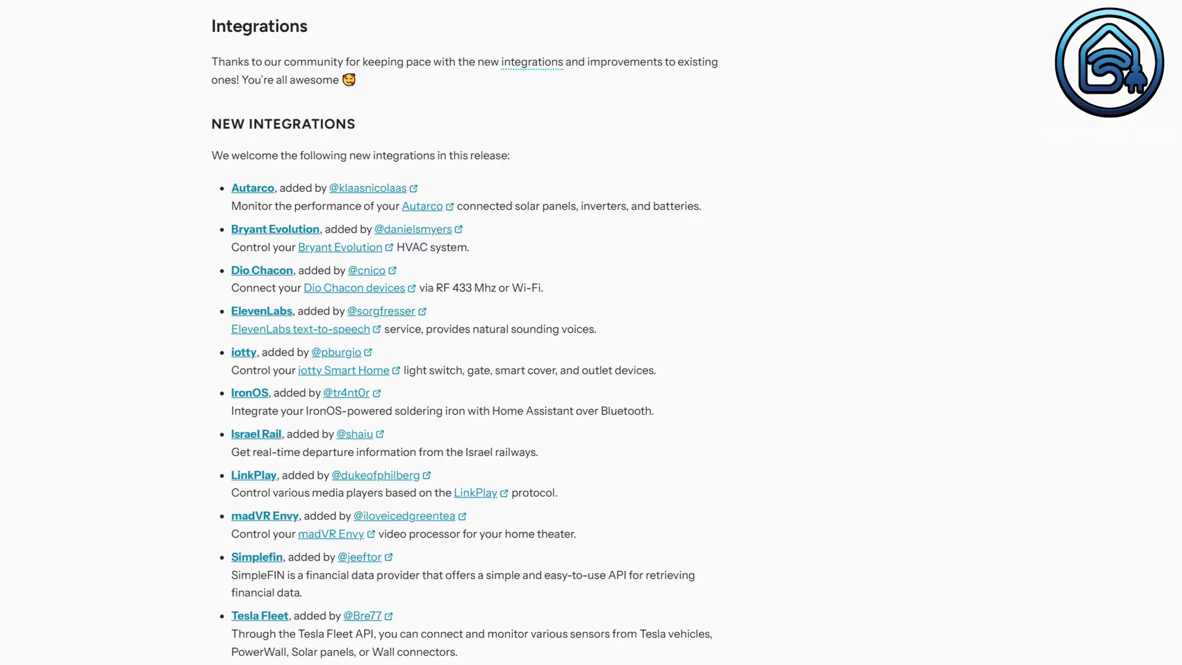
Scroll through the New Integrations release notes.
scroll(592, 333, down, 3)
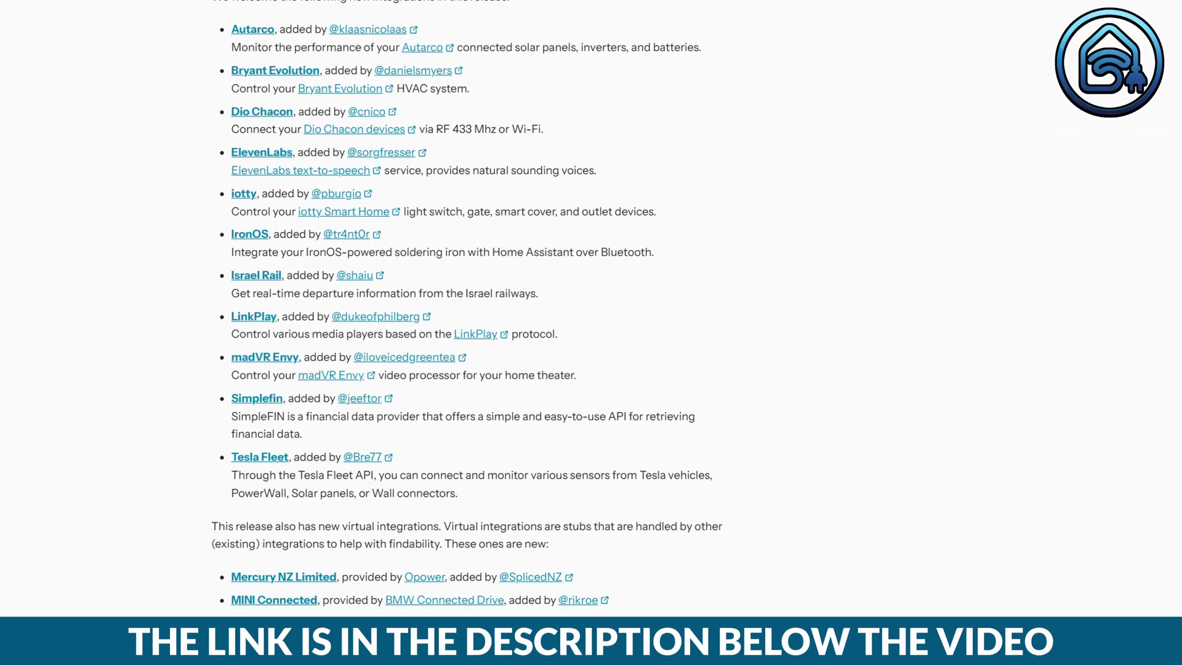
scroll(468, 308, down, 8)
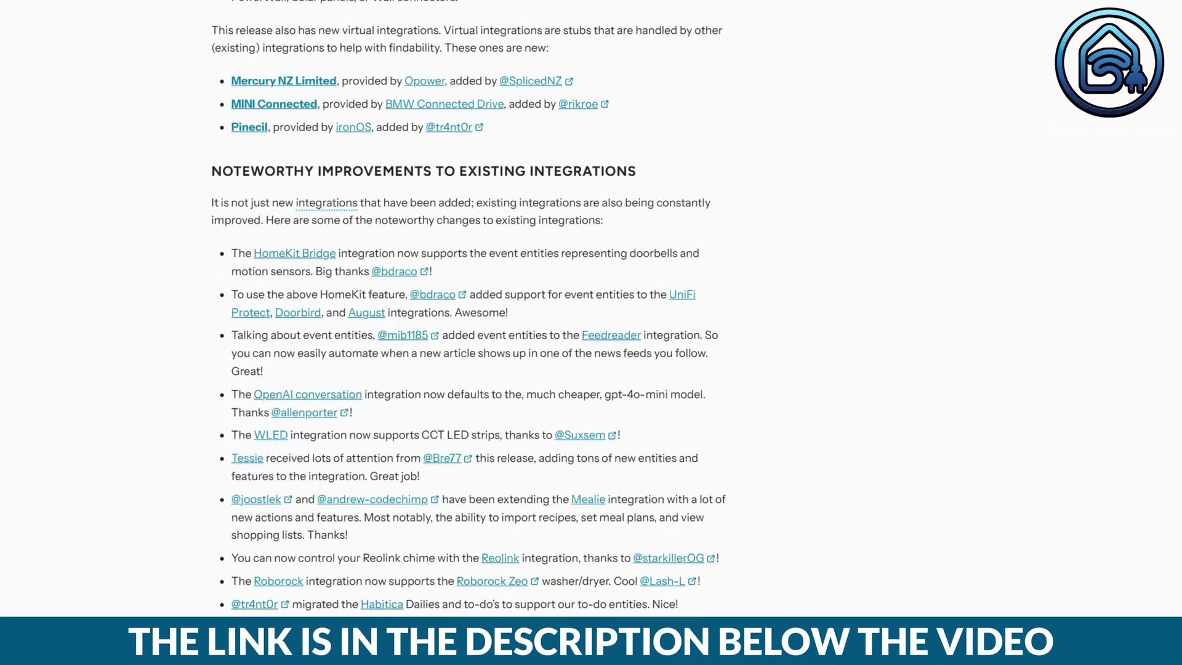
scroll(468, 308, down, 4)
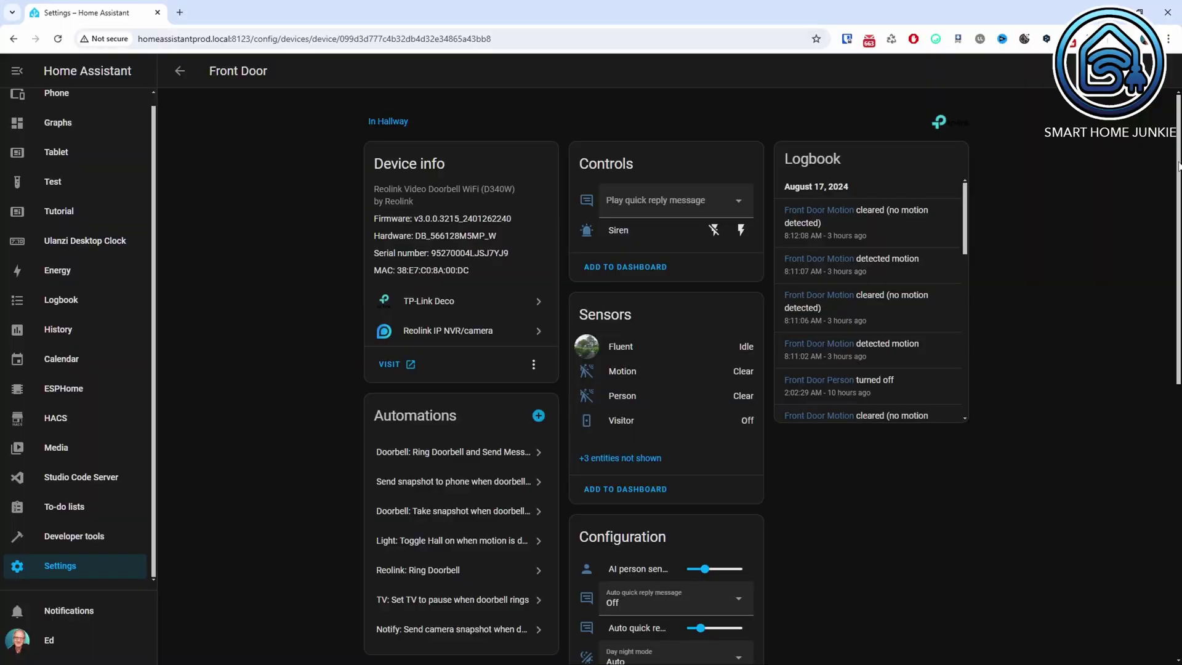
drag(1178, 197, 1176, 395)
scroll(773, 375, down, 1)
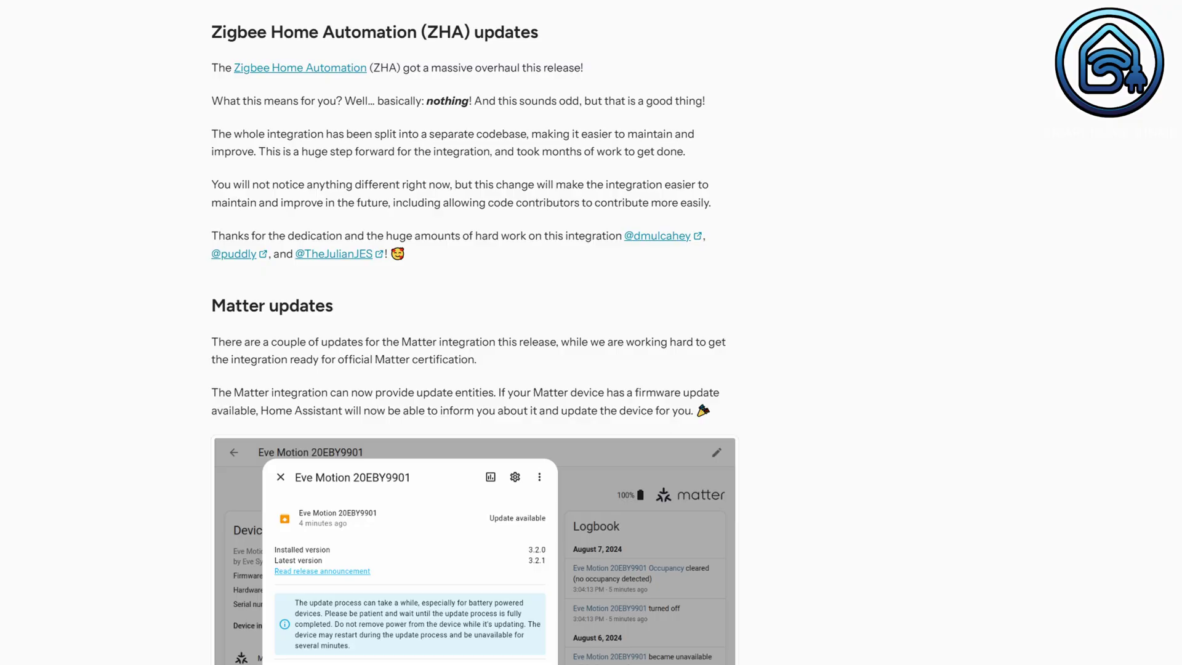
scroll(474, 333, down, 5)
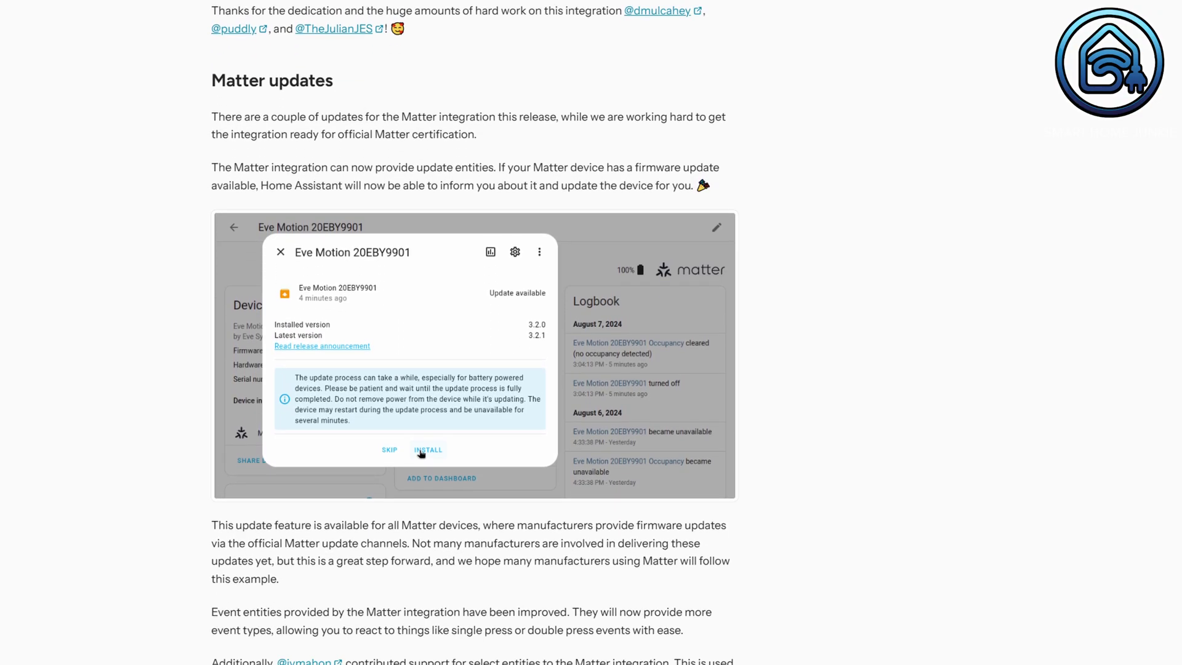
scroll(474, 333, down, 7)
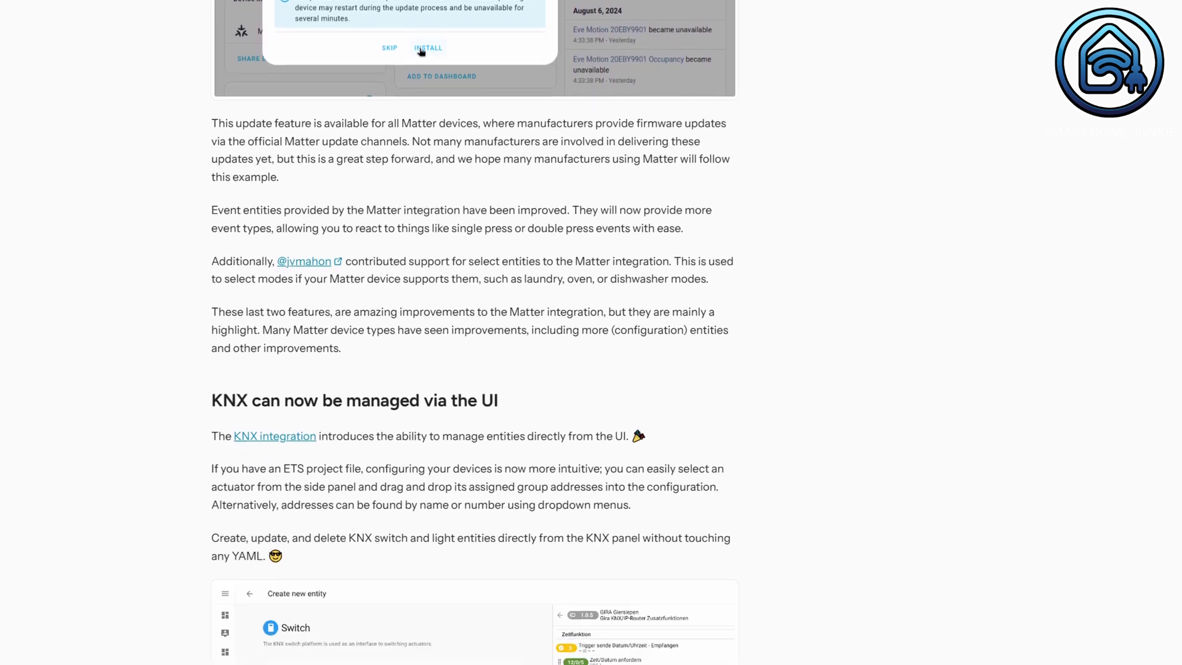
scroll(474, 333, down, 4)
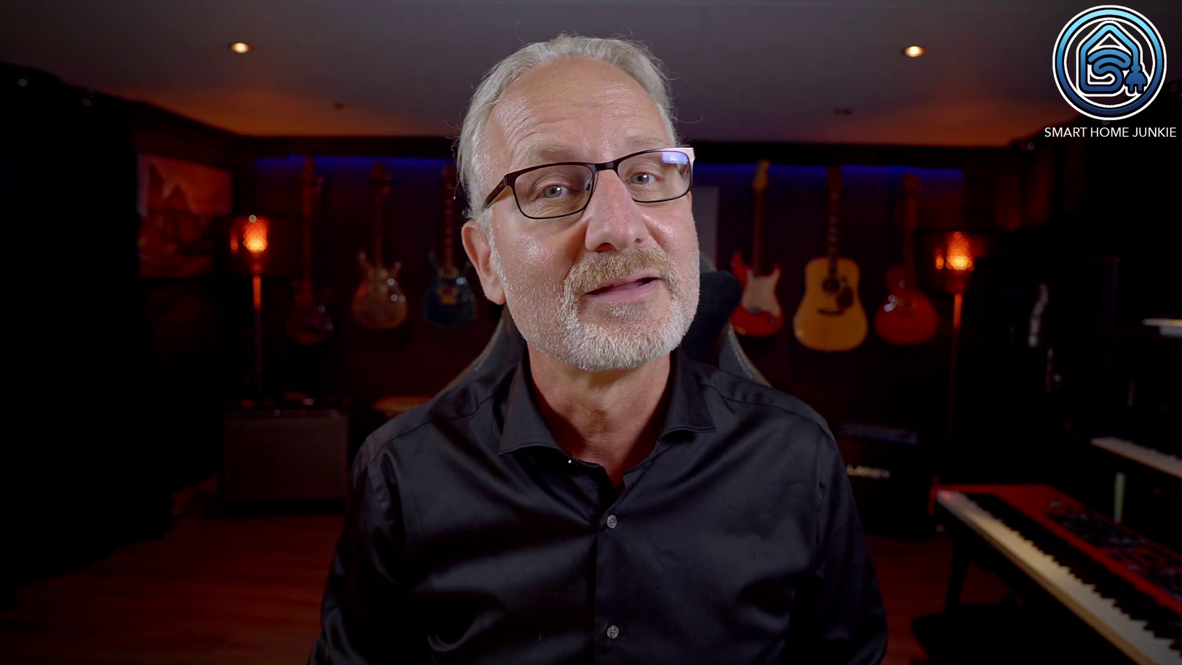